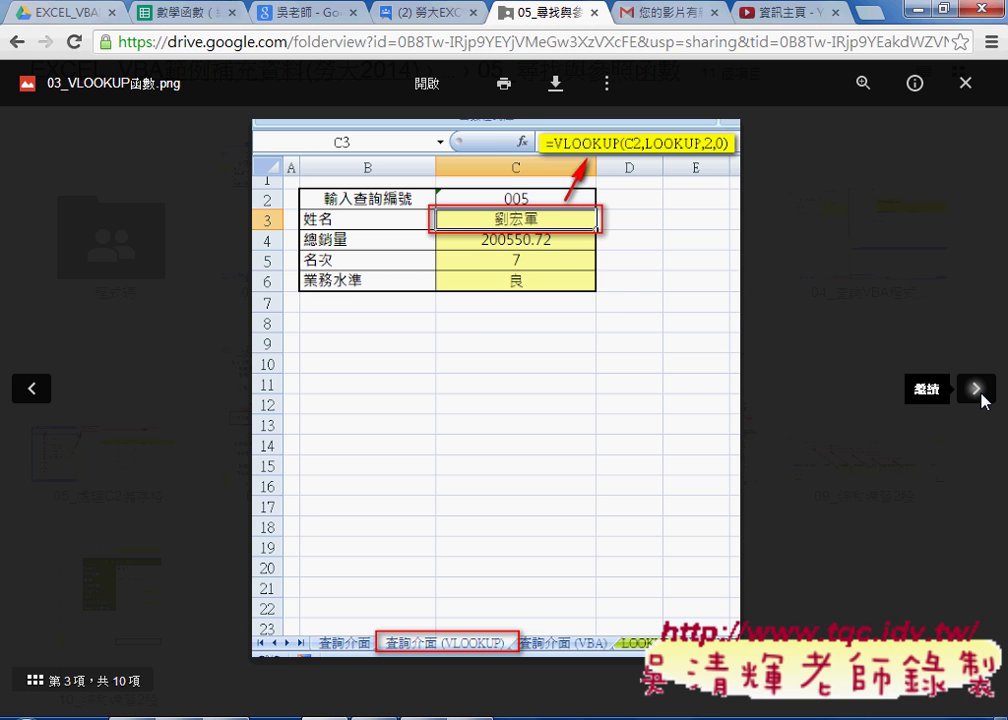
Advance the Drive preview to 04_查詢VBA程式碼畫面.png and clear the red pen marks.
{"action": "left_click", "coordinate": [977, 389]}
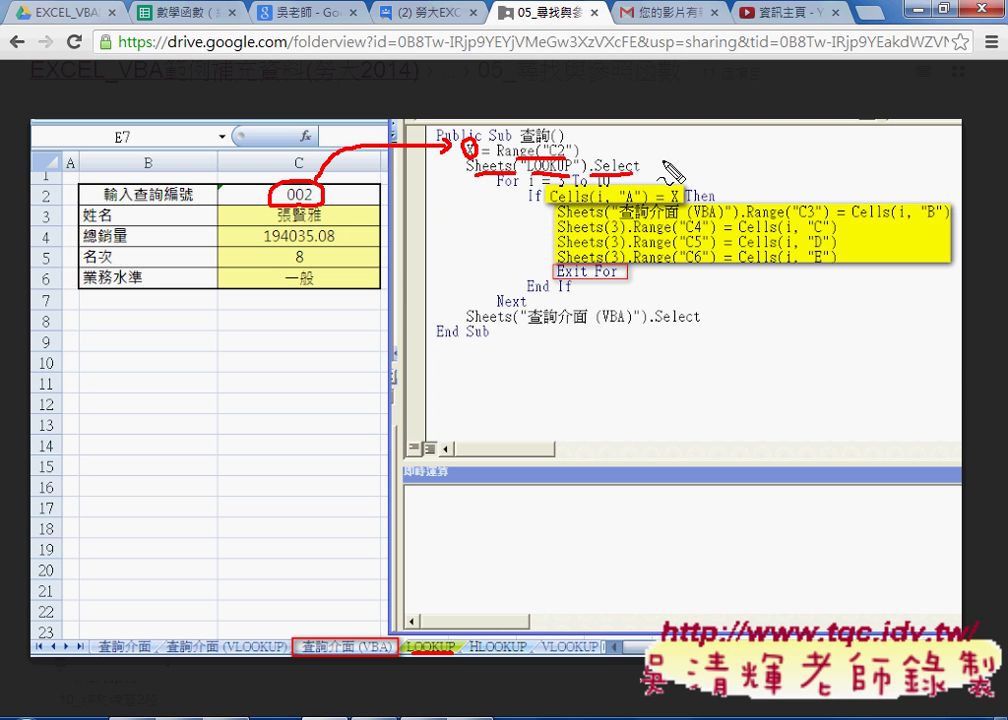
{"action": "key", "text": "Left"}
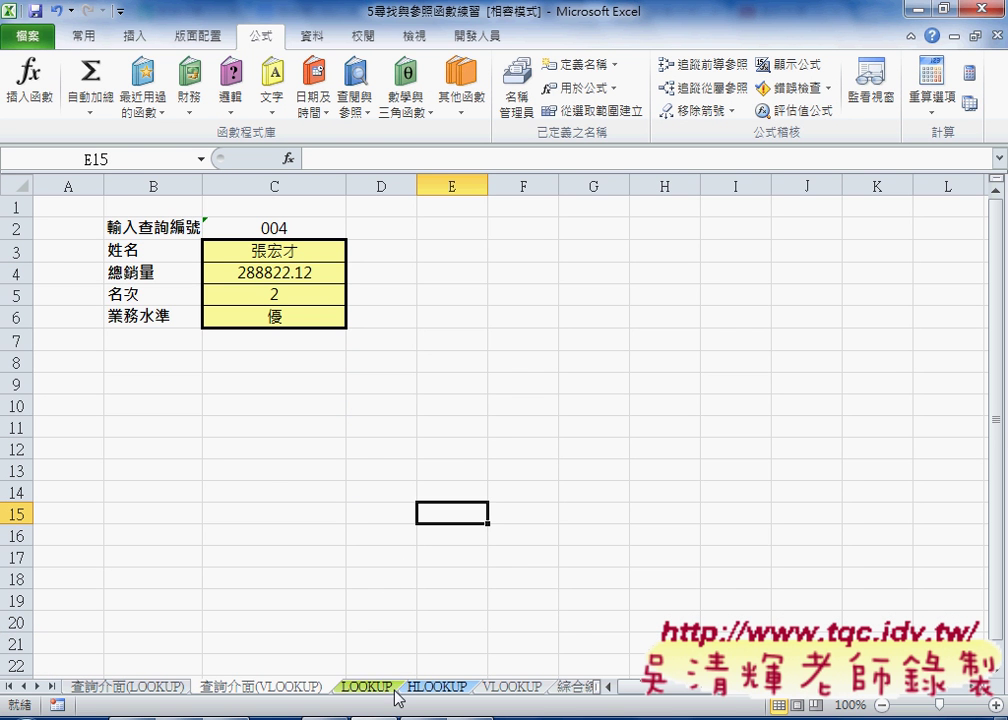
On the LOOKUP data sheet, inspect IDs 001 and 002, briefly comparing with the VLOOKUP query sheet.
{"action": "left_click", "coordinate": [378, 690]}
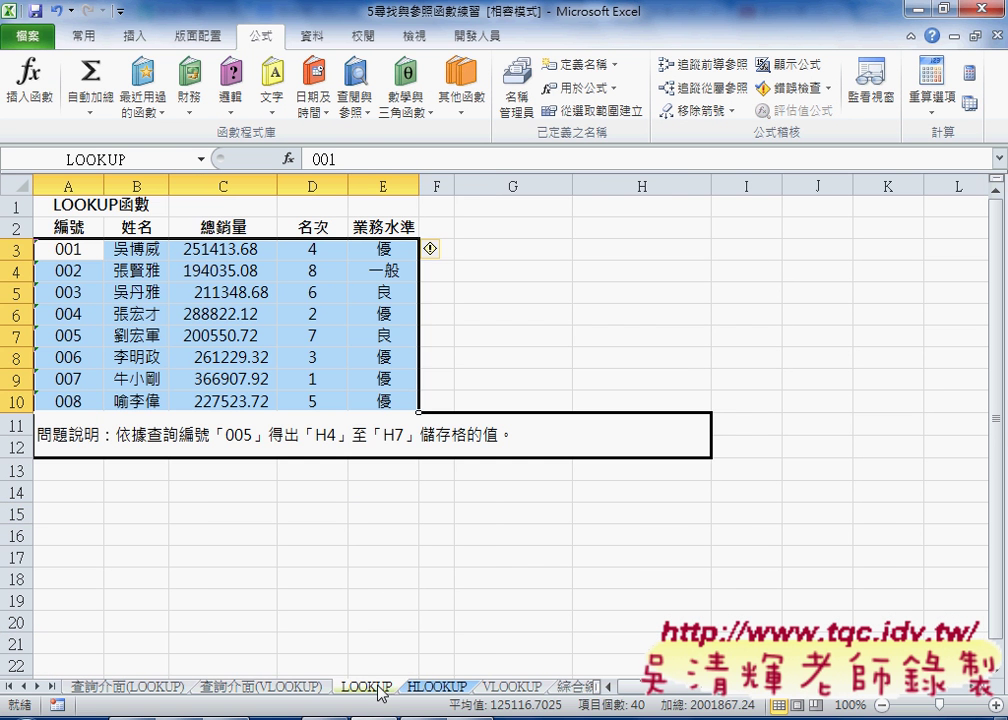
{"action": "left_click", "coordinate": [74, 252]}
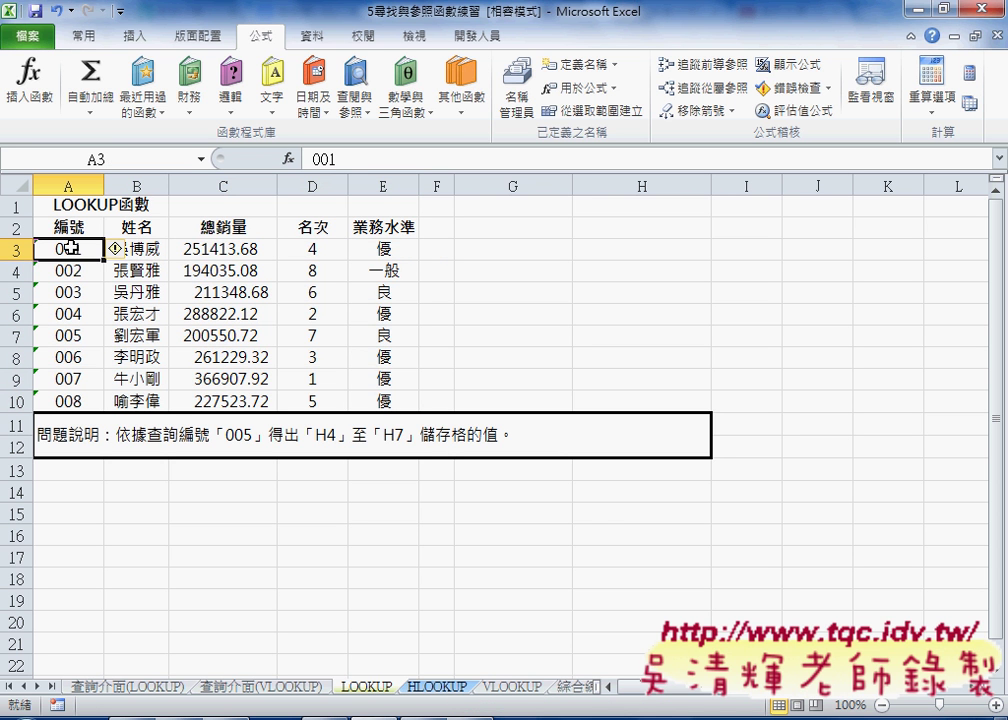
{"action": "left_click", "coordinate": [67, 270]}
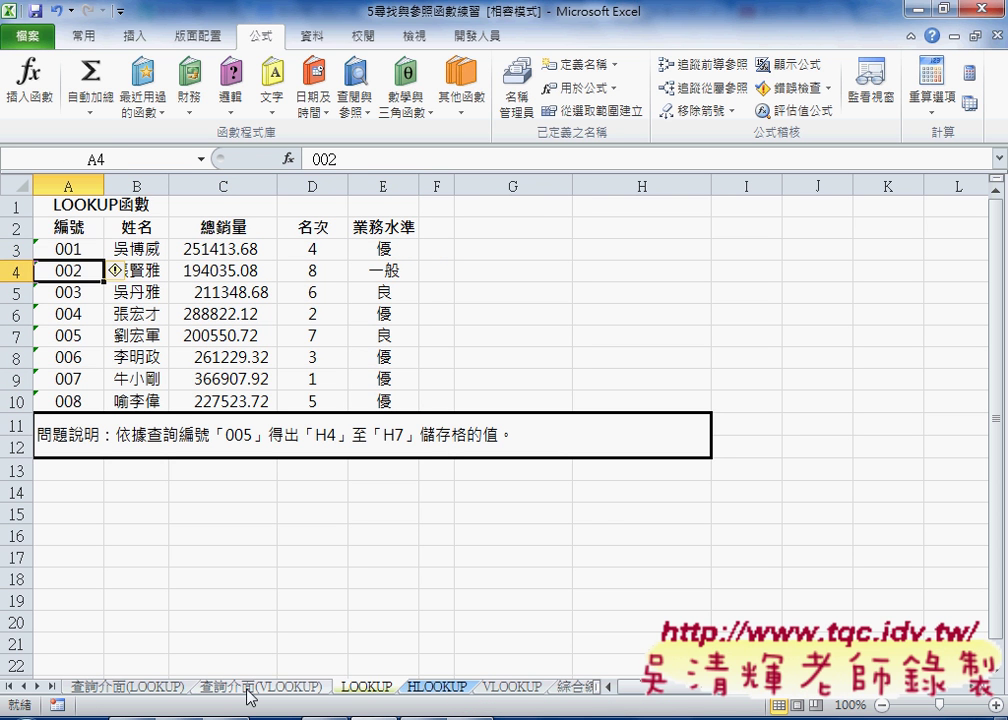
{"action": "left_click", "coordinate": [250, 688]}
{"action": "left_click", "coordinate": [366, 688]}
Step down the LOOKUP table to ID 004 in A6, check its name, then show 查詢介面(VLOOKUP).
{"action": "left_click", "coordinate": [76, 249]}
{"action": "left_click", "coordinate": [76, 270]}
{"action": "left_click", "coordinate": [75, 292]}
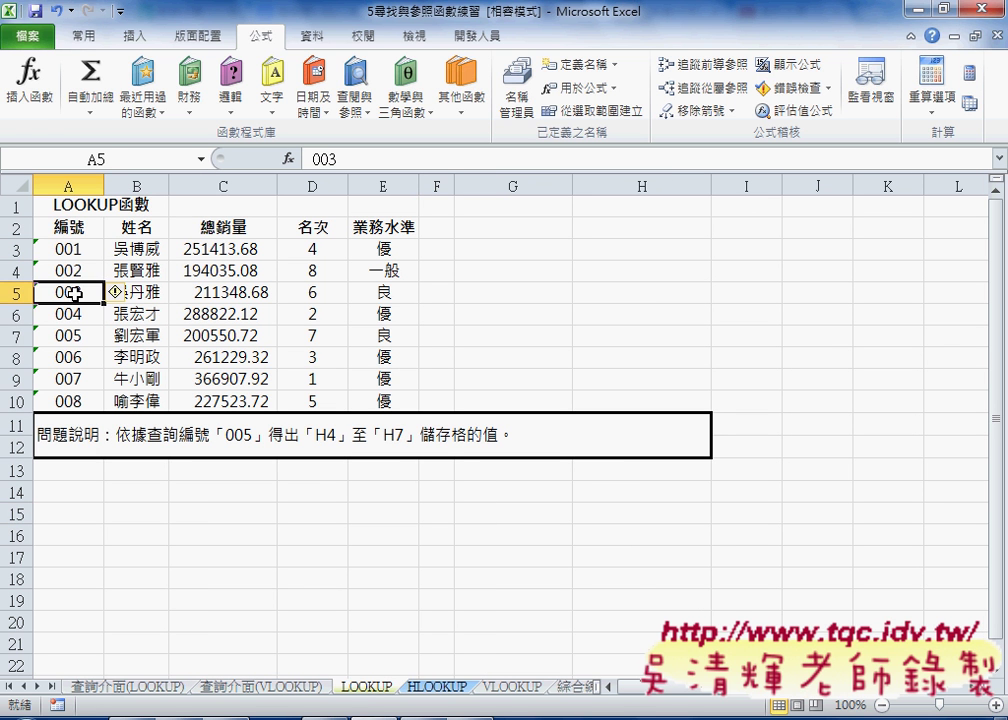
{"action": "left_click", "coordinate": [77, 313]}
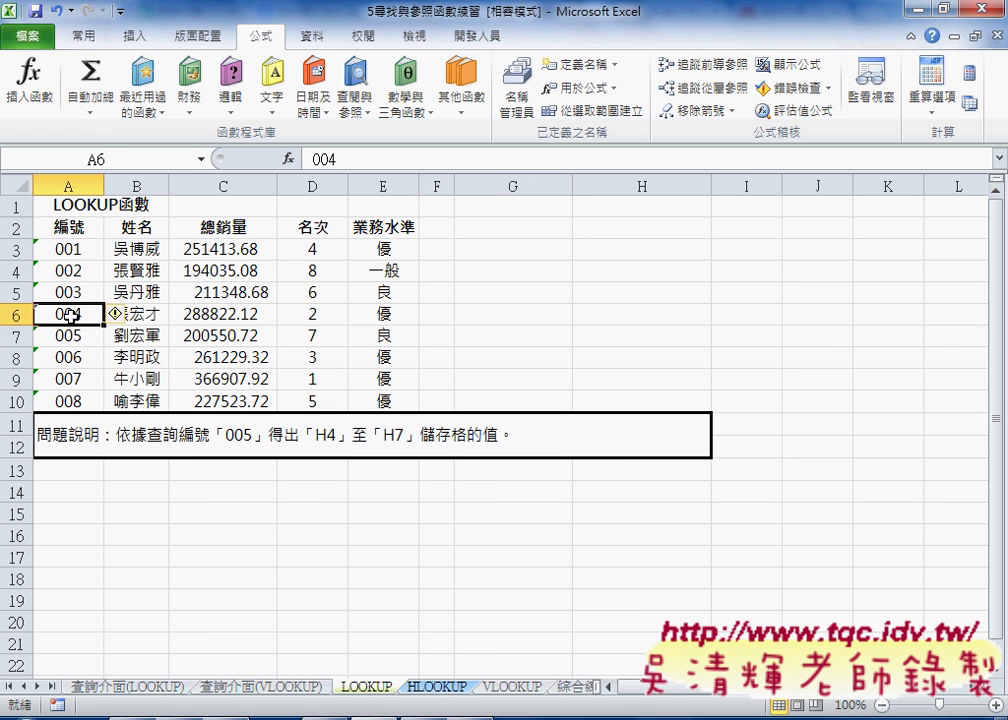
{"action": "mouse_move", "coordinate": [117, 314]}
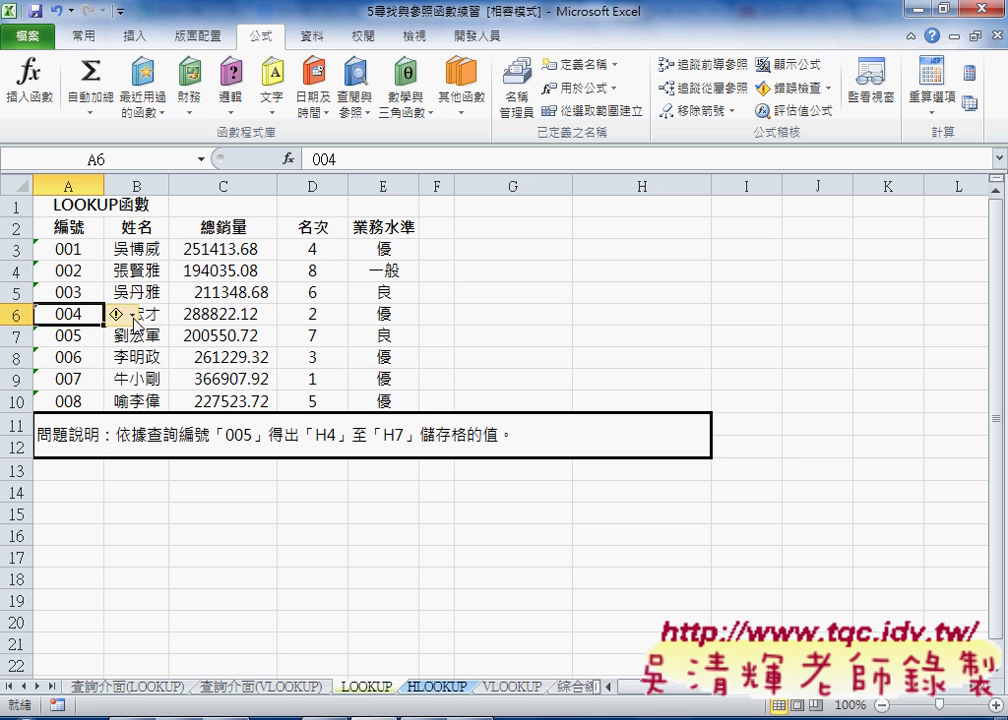
{"action": "left_click", "coordinate": [155, 313]}
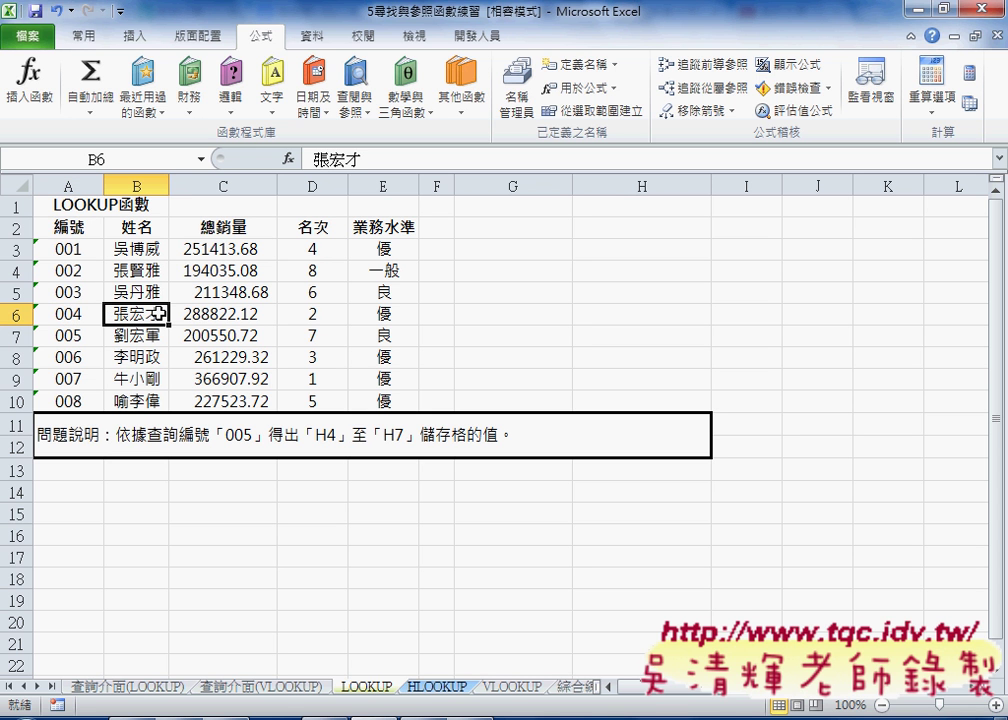
{"action": "left_click", "coordinate": [285, 688]}
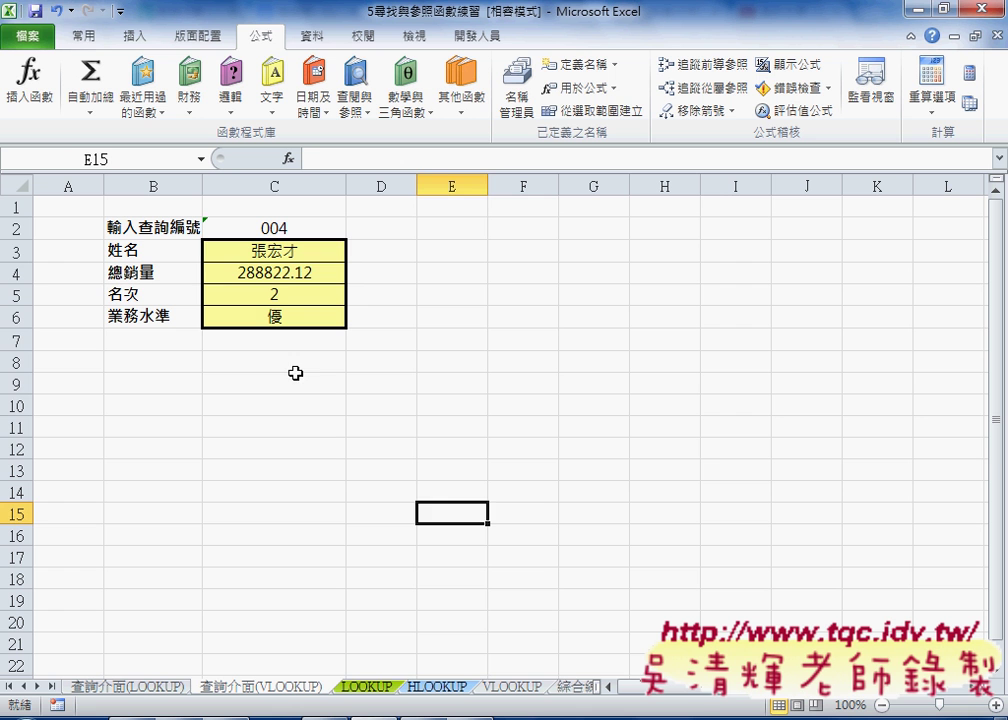
Review the name, sales, rank and level VLOOKUP formulas in C3–C6, then compare ID 004 on LOOKUP.
{"action": "left_click", "coordinate": [272, 252]}
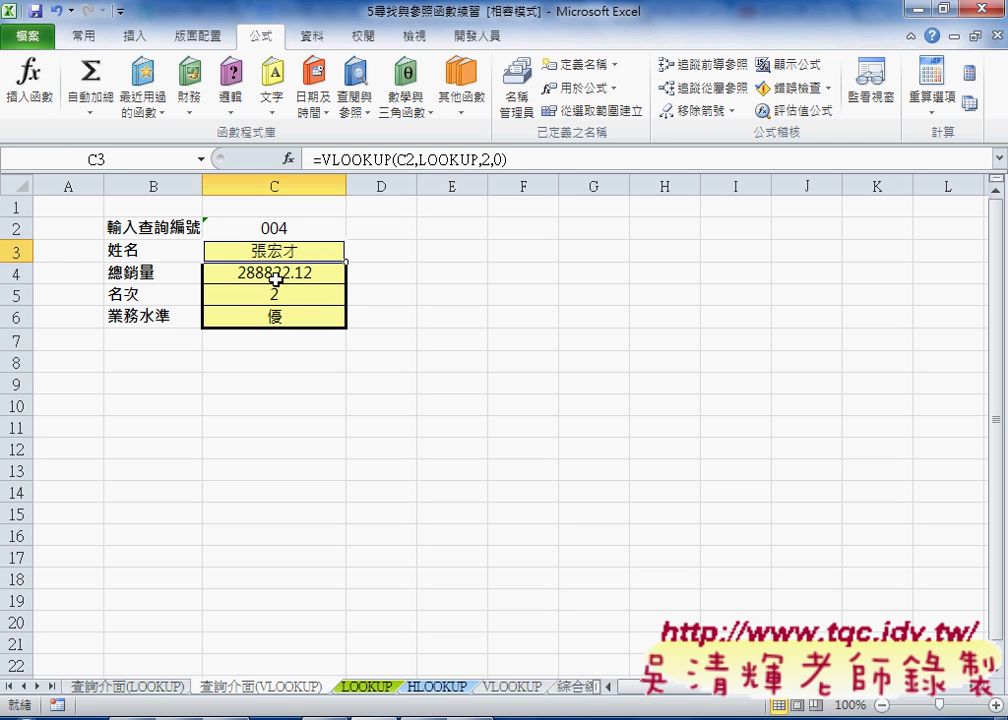
{"action": "left_click", "coordinate": [277, 275]}
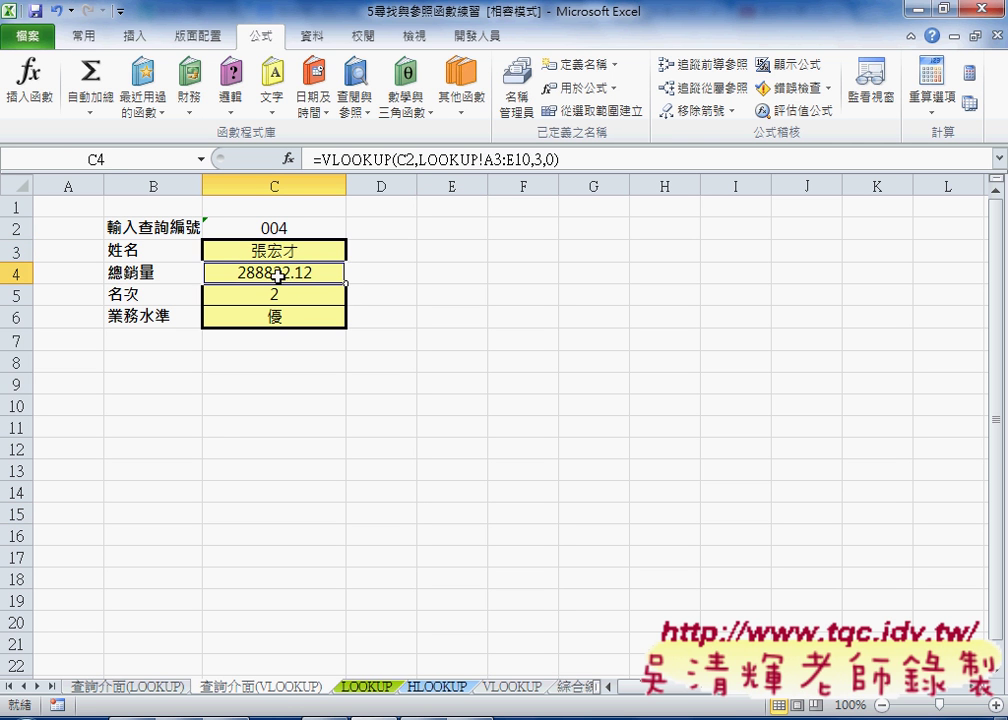
{"action": "left_click", "coordinate": [281, 295]}
{"action": "key", "text": "Down"}
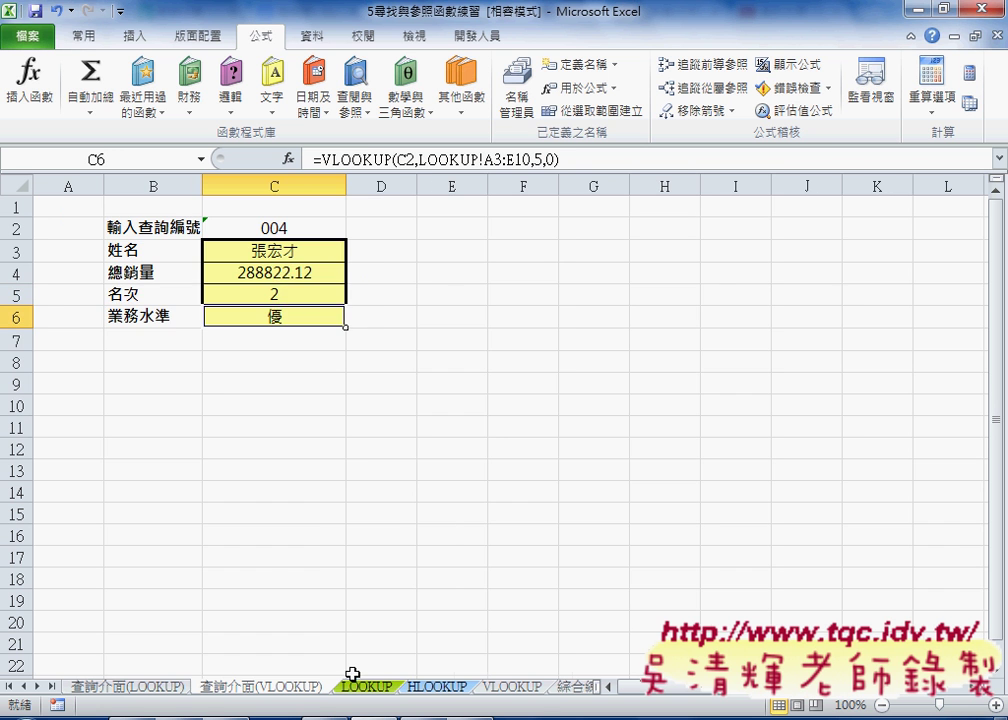
{"action": "left_click", "coordinate": [352, 675]}
{"action": "left_click", "coordinate": [82, 315]}
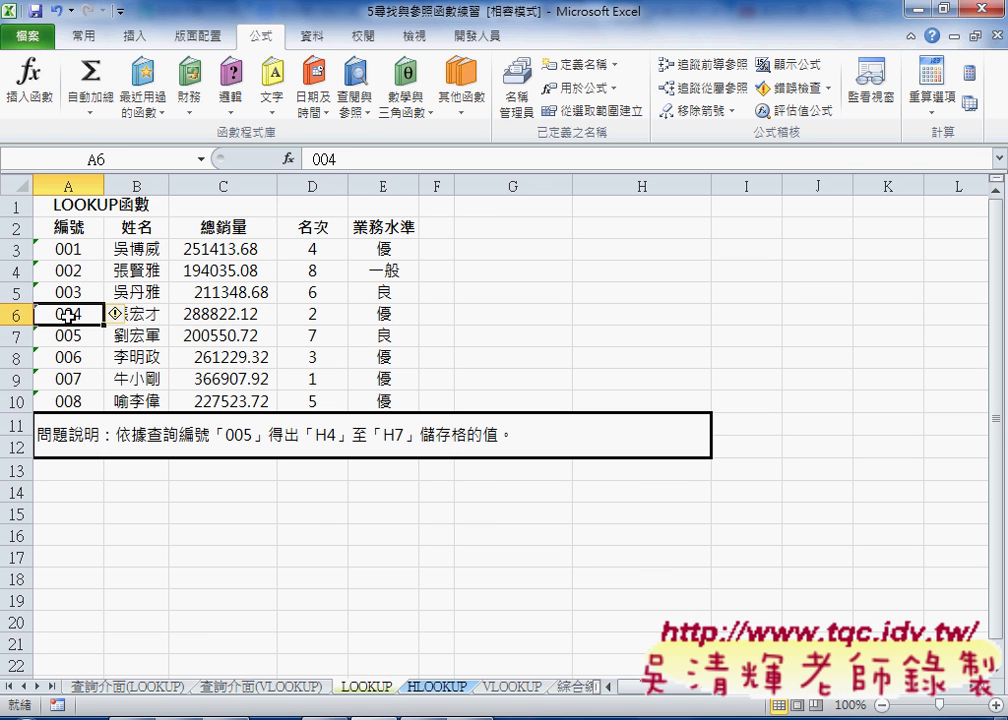
Check ID 004's name, total sales, rank and level 優 in B6–E6, then return to Drive.
{"action": "left_click", "coordinate": [145, 315]}
{"action": "left_click", "coordinate": [230, 315]}
{"action": "left_click", "coordinate": [334, 315]}
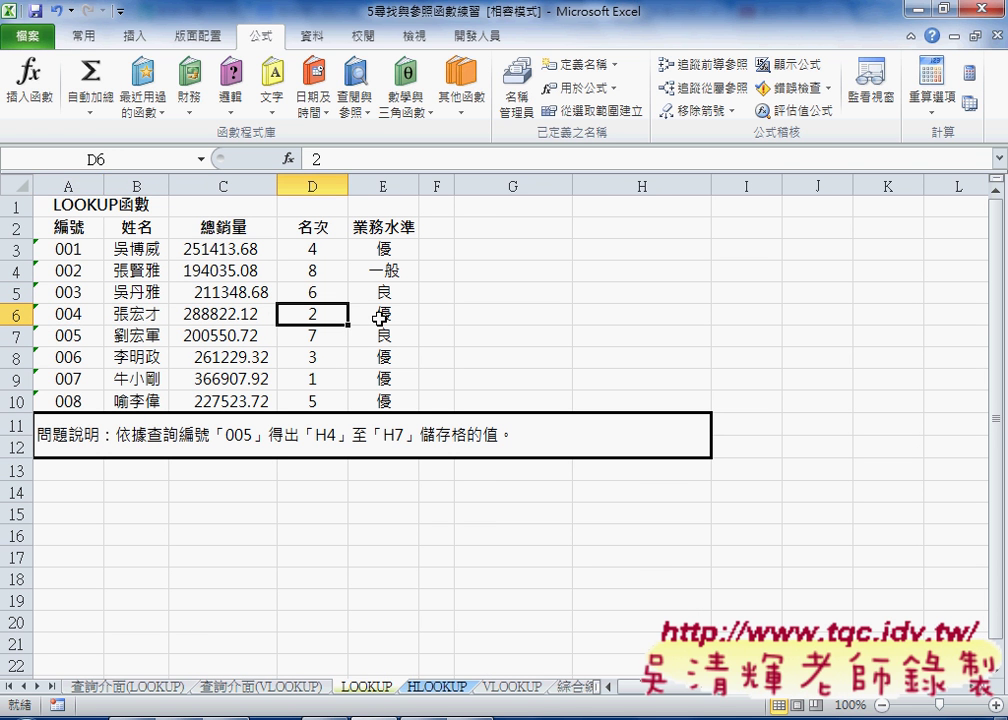
{"action": "left_click", "coordinate": [379, 317]}
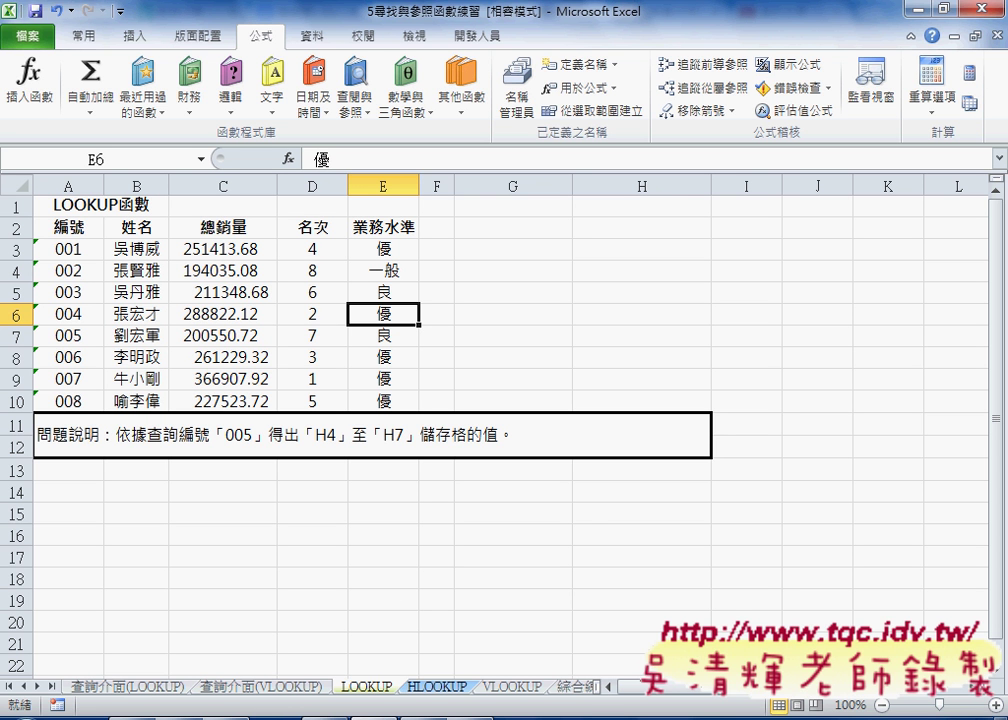
{"action": "left_click", "coordinate": [360, 645]}
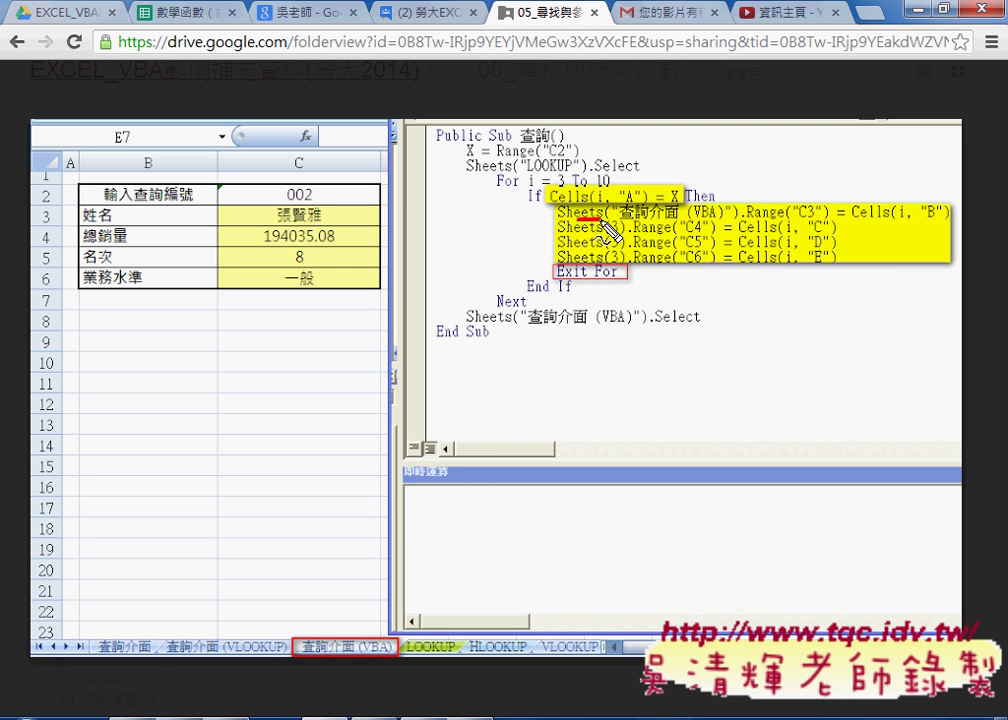
In red, underline Sheets("查詢介面 (VBA)"), Cells(i, "B") and the sheet index 3s, and circle C3's name.
{"action": "left_click_drag", "start_coordinate": [578, 219], "coordinate": [670, 218]}
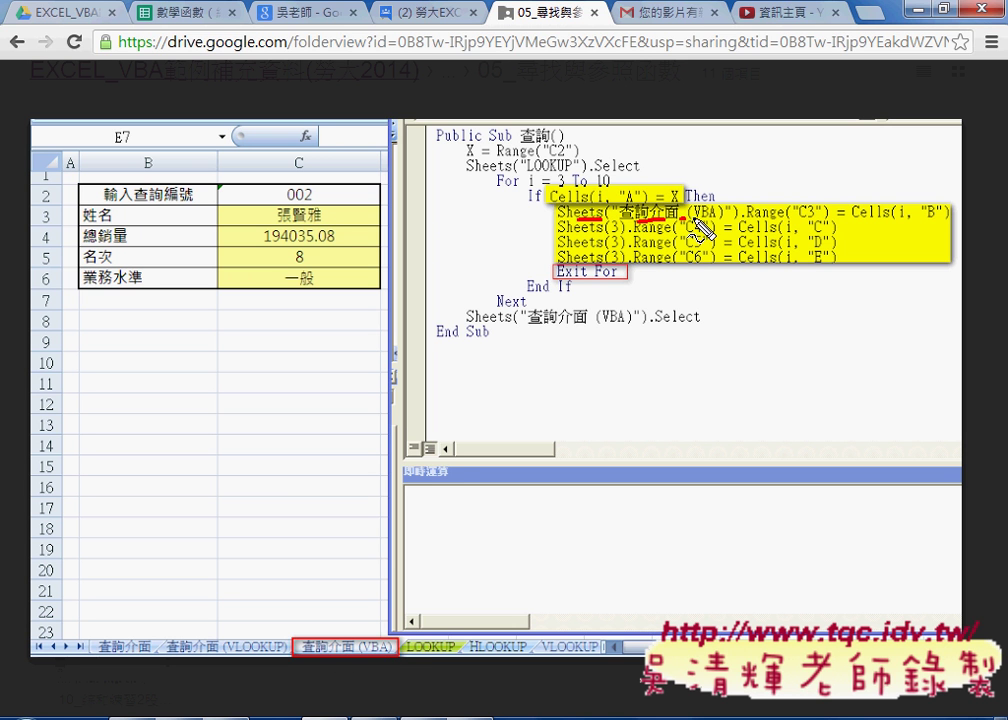
{"action": "left_click_drag", "start_coordinate": [690, 222], "coordinate": [828, 222]}
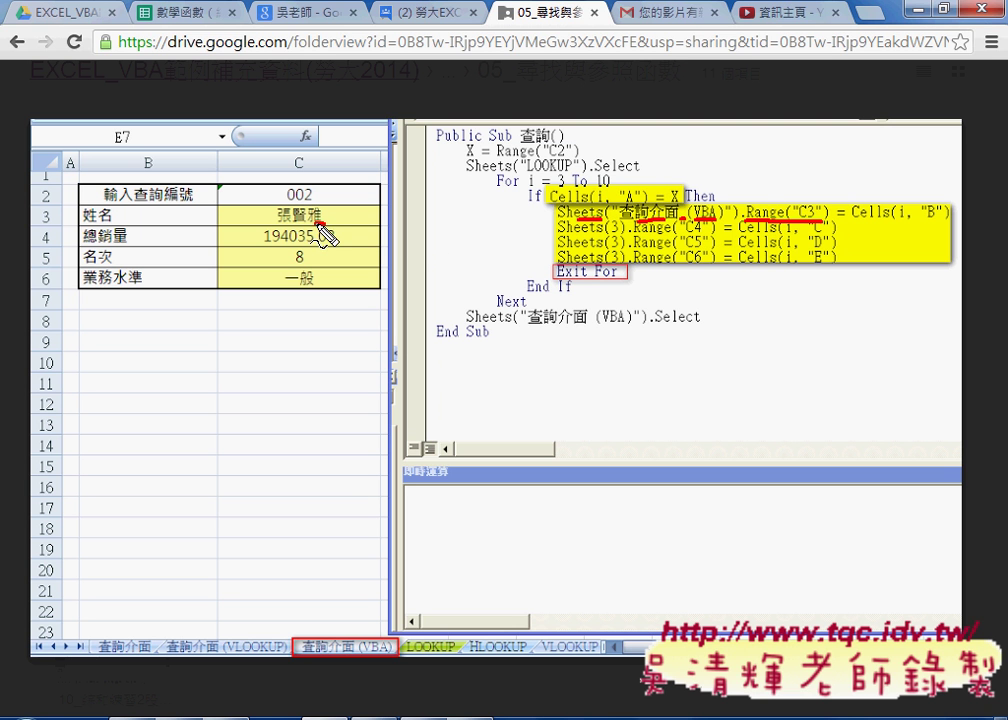
{"action": "mouse_move", "coordinate": [326, 206]}
{"action": "left_mouse_down"}
{"action": "mouse_move", "coordinate": [272, 218]}
{"action": "mouse_move", "coordinate": [335, 208]}
{"action": "left_mouse_up"}
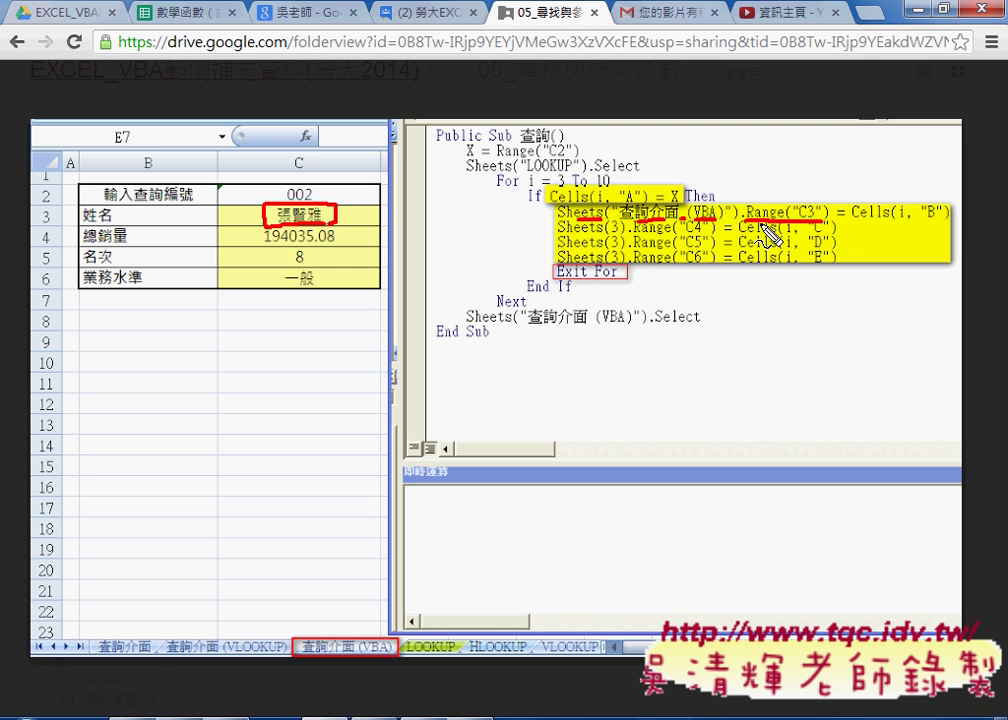
{"action": "mouse_move", "coordinate": [852, 222]}
{"action": "left_mouse_down"}
{"action": "mouse_move", "coordinate": [948, 222]}
{"action": "mouse_move", "coordinate": [766, 190]}
{"action": "left_mouse_up"}
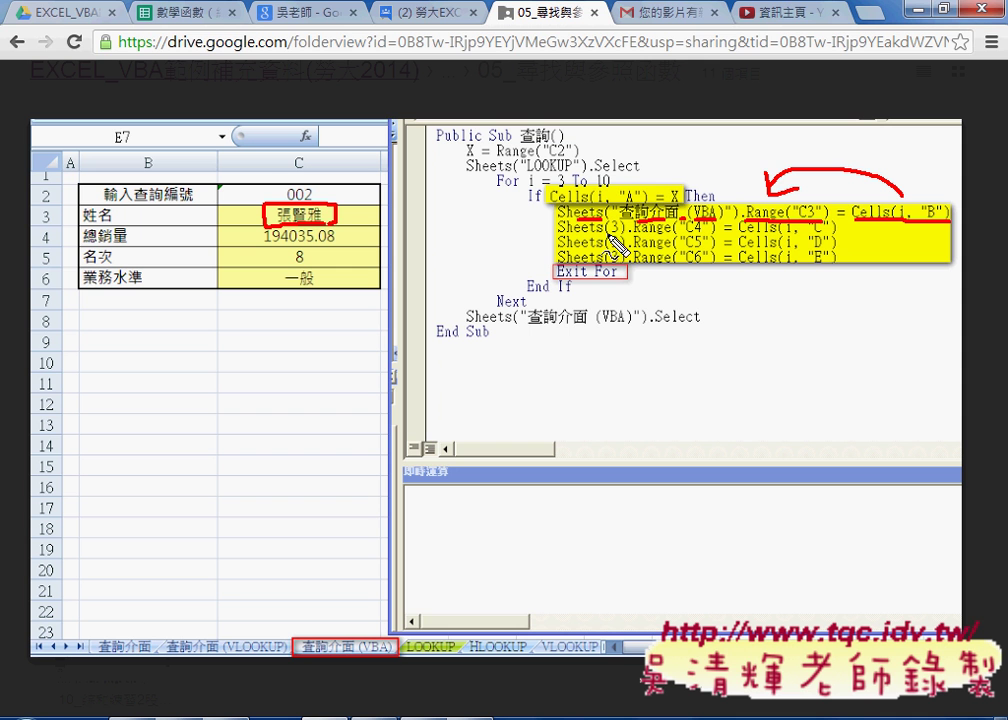
{"action": "mouse_move", "coordinate": [606, 233]}
{"action": "left_mouse_down"}
{"action": "mouse_move", "coordinate": [617, 234]}
{"action": "mouse_move", "coordinate": [617, 249]}
{"action": "left_mouse_up"}
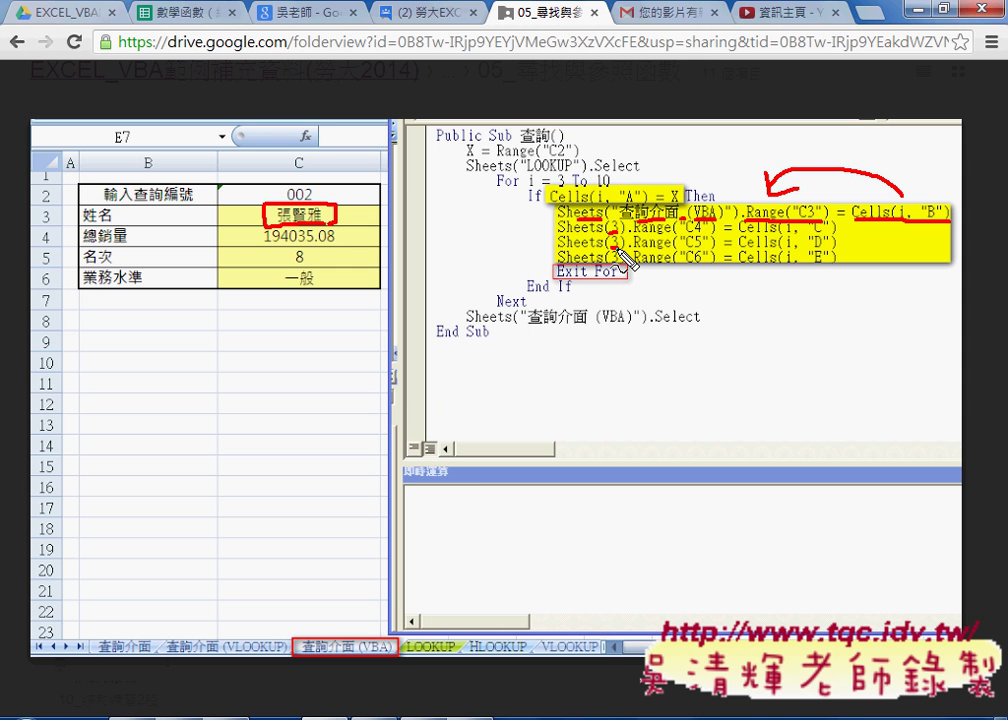